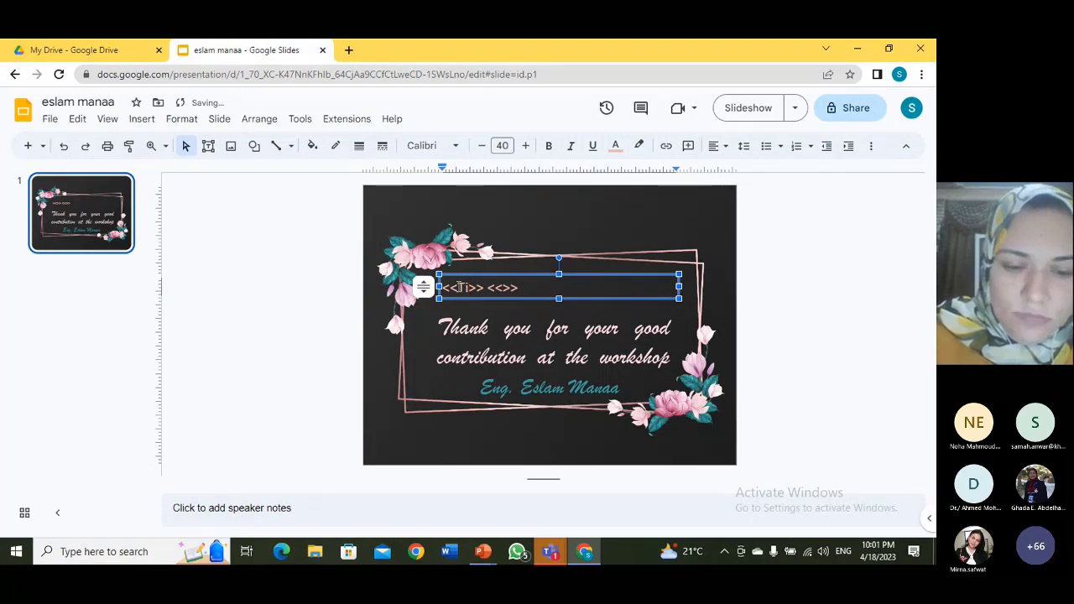
Complete the placeholder line above the thank-you message as "<<Title>> <<Name>>" and centre it horizontally.
type("tel")
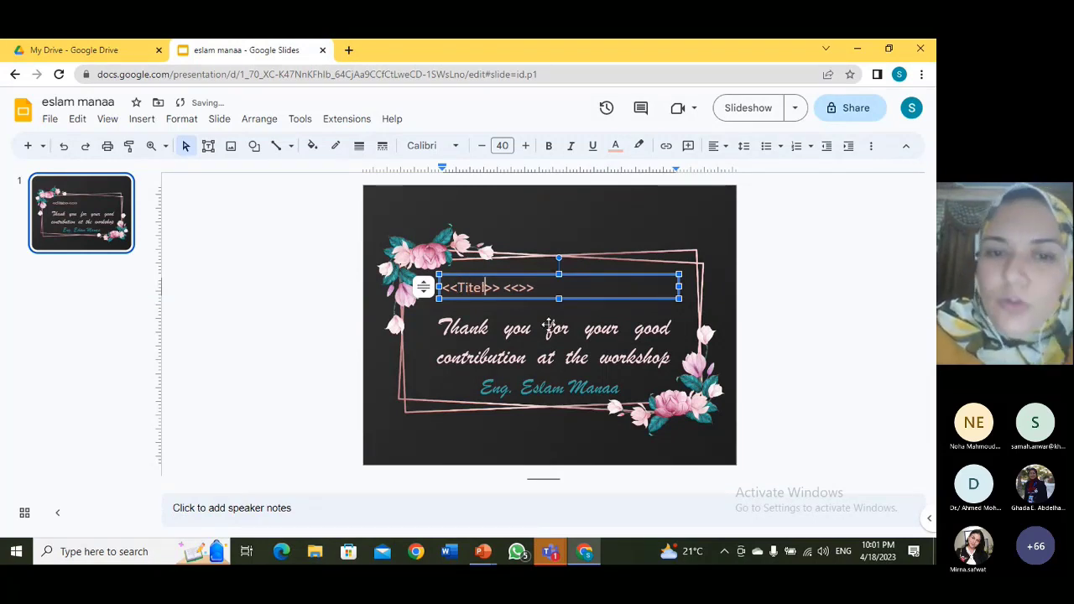
key("BackSpace")
key("BackSpace")
key("BackSpace")
type("tle")
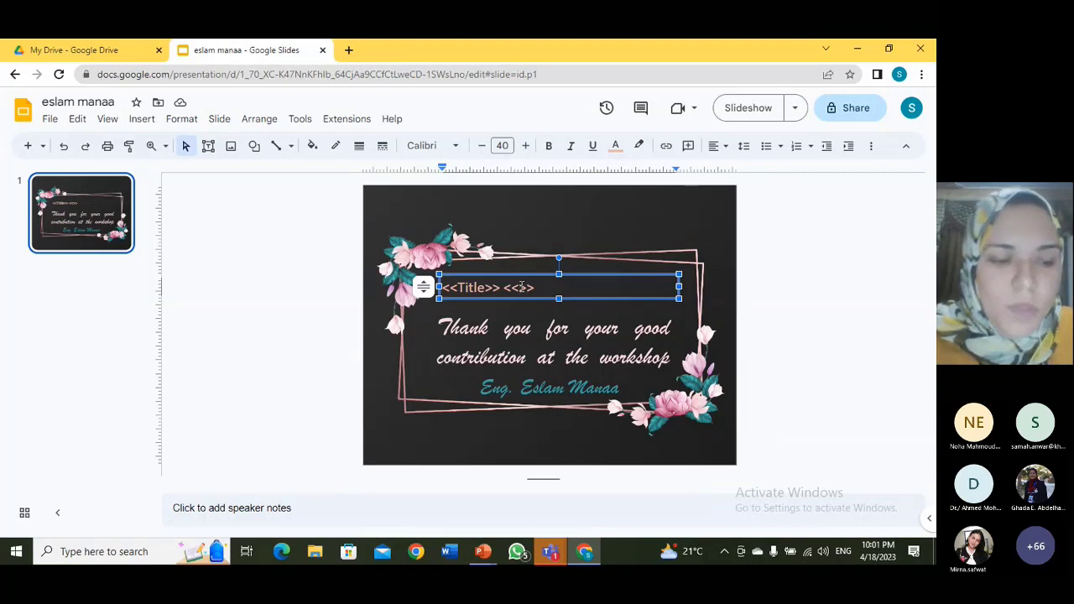
type("Name")
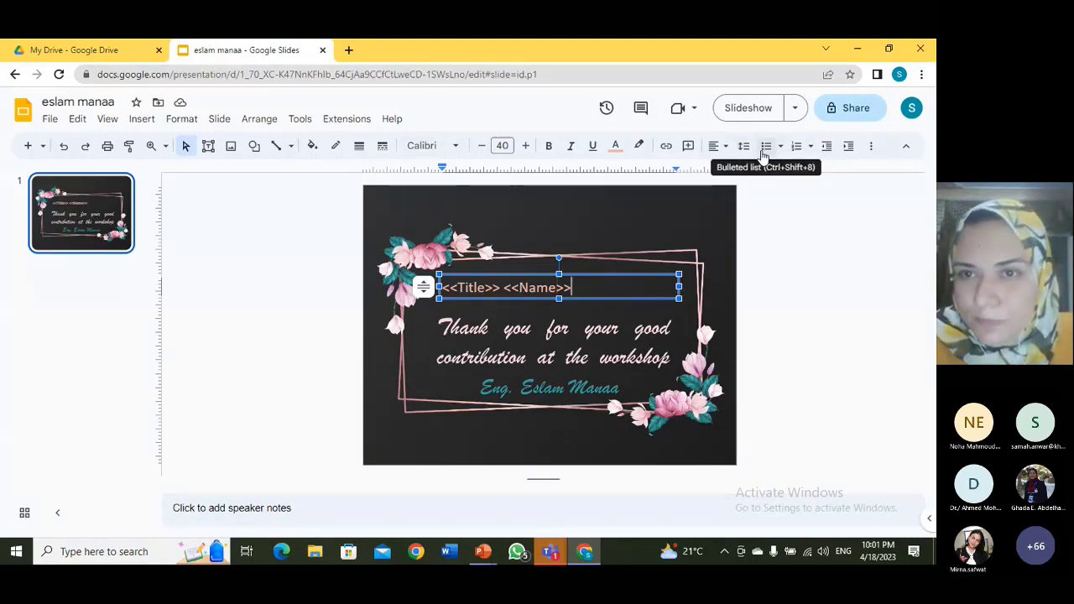
left_click(731, 157)
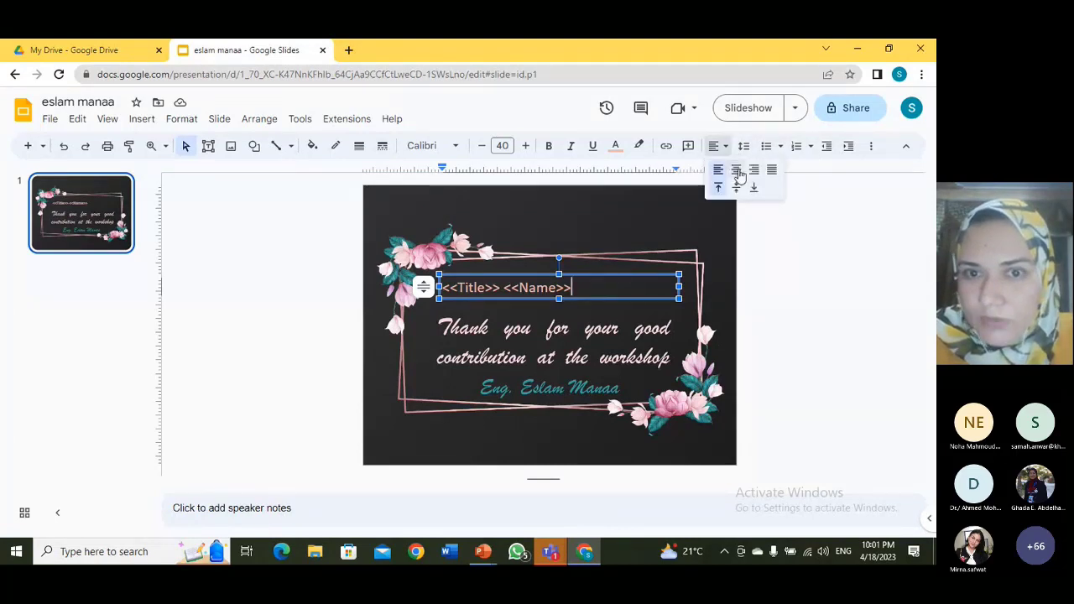
left_click(737, 171)
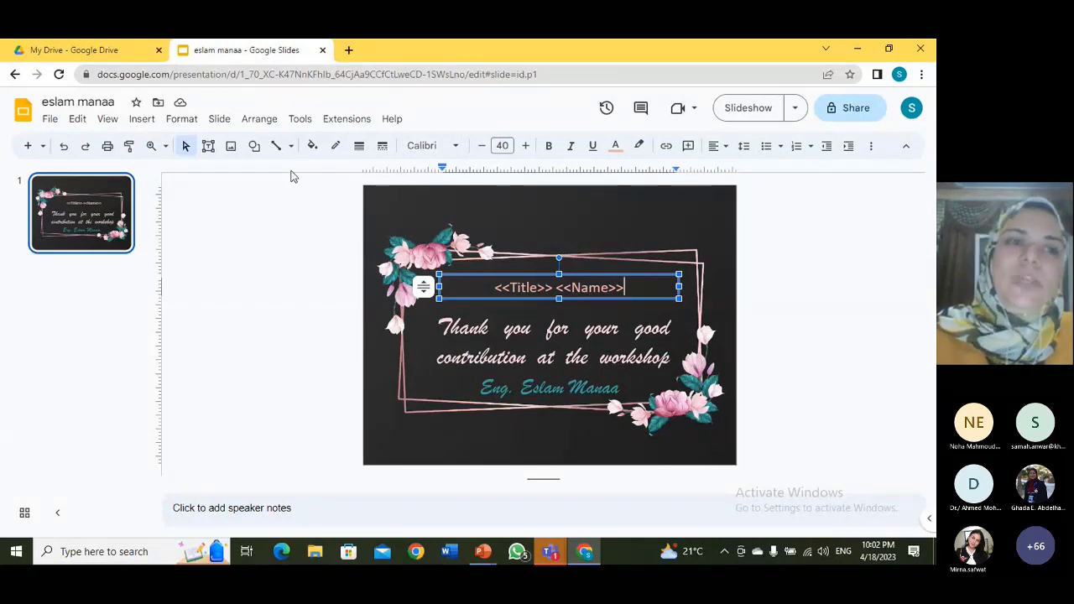
Rename the presentation as "Thank you card".
left_click(91, 100)
type("Th")
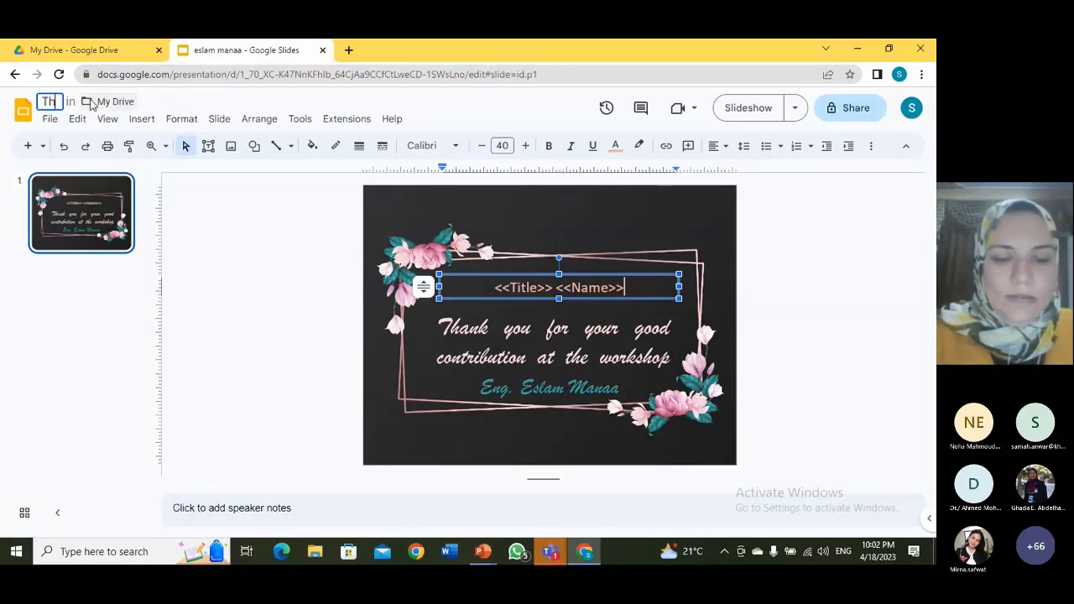
type("ank you")
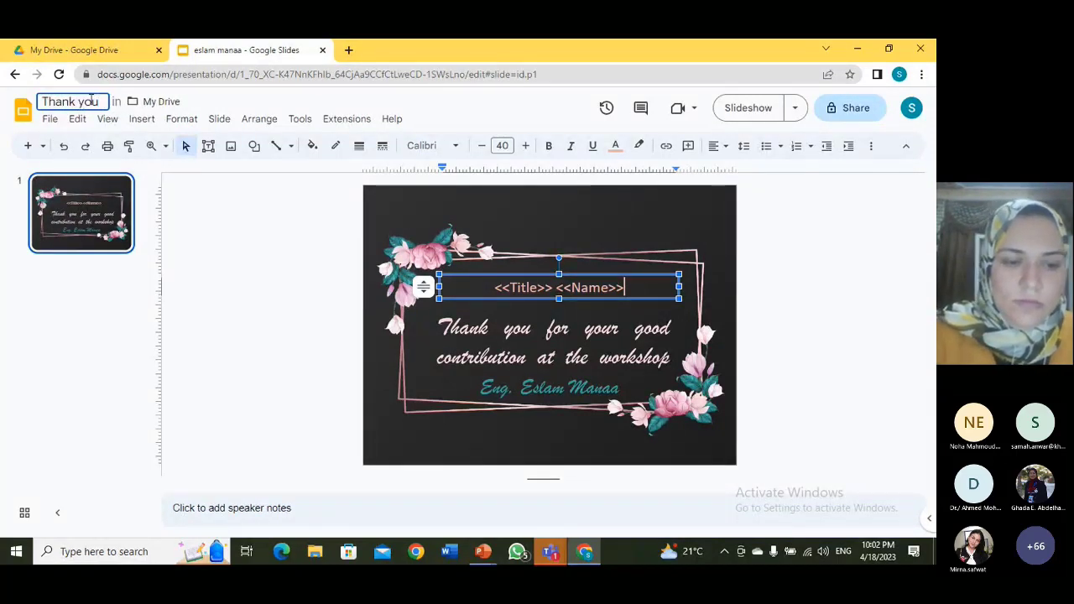
type(" car")
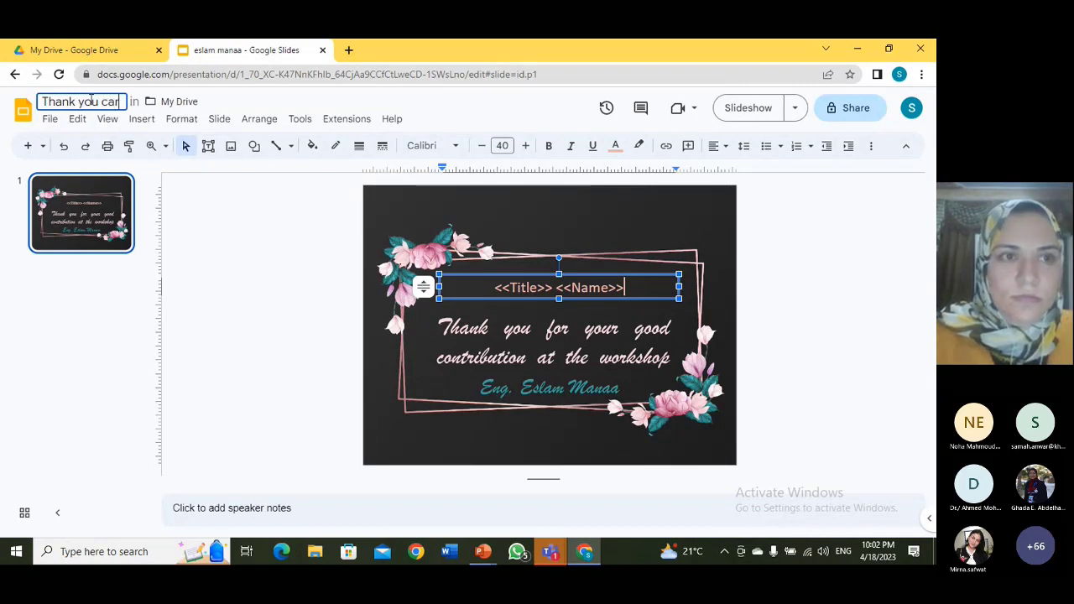
type("d")
left_click(244, 260)
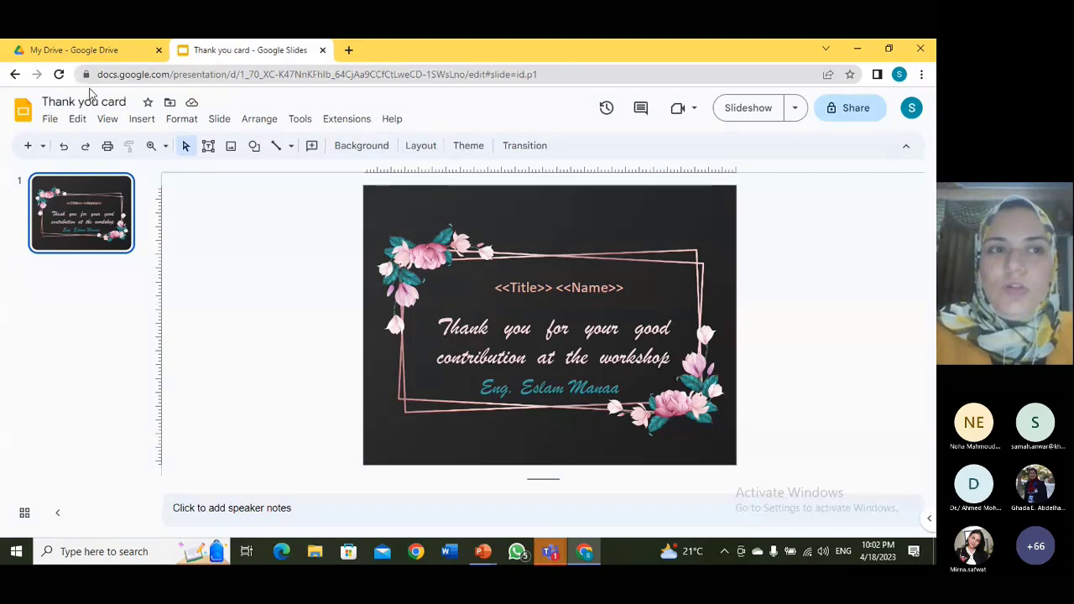
Switch to Google Drive and create a new blank Google Form.
left_click(87, 53)
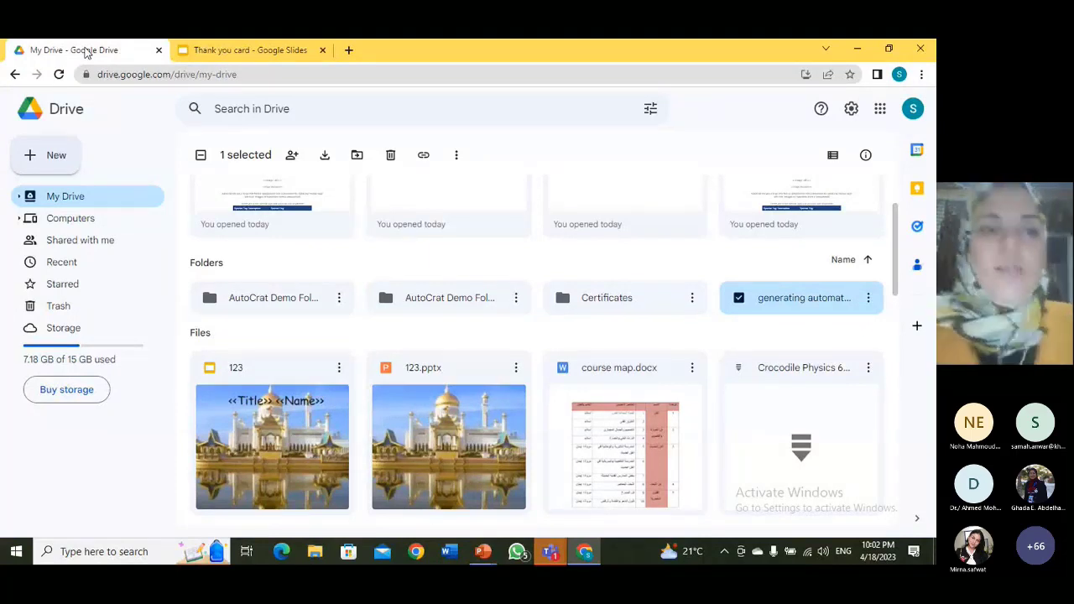
left_click(48, 160)
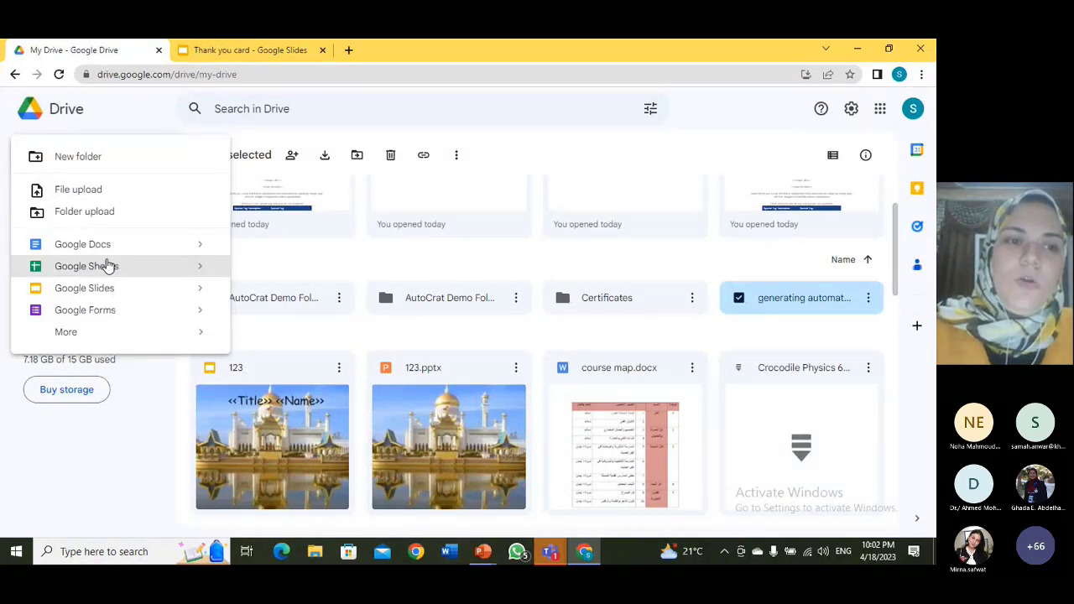
left_click(109, 312)
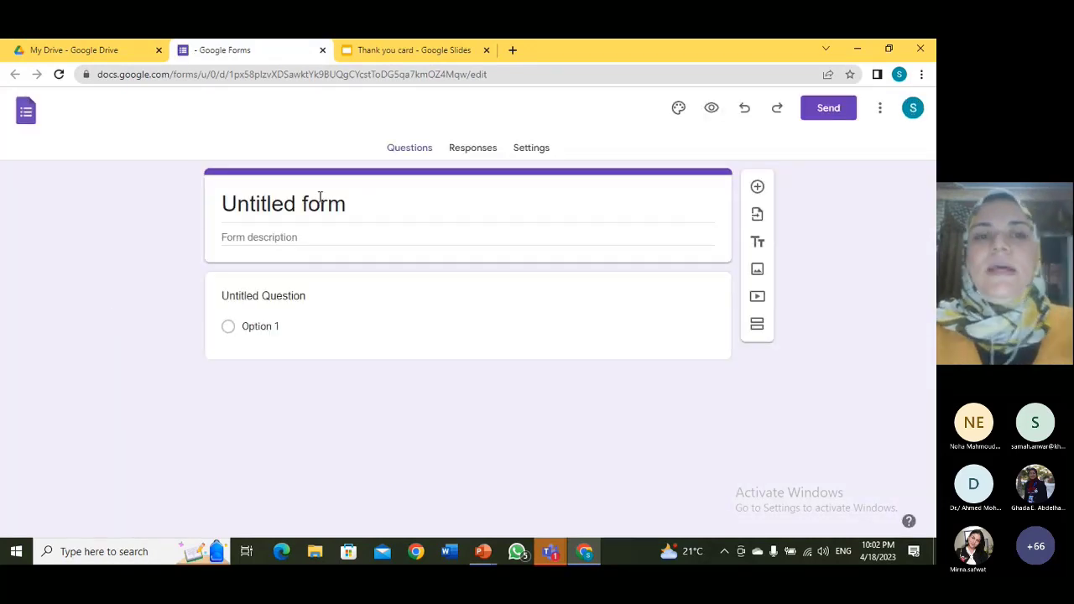
Title the form "Thank you Form" and give the form file the same name.
left_click(320, 200)
triple_click(320, 205)
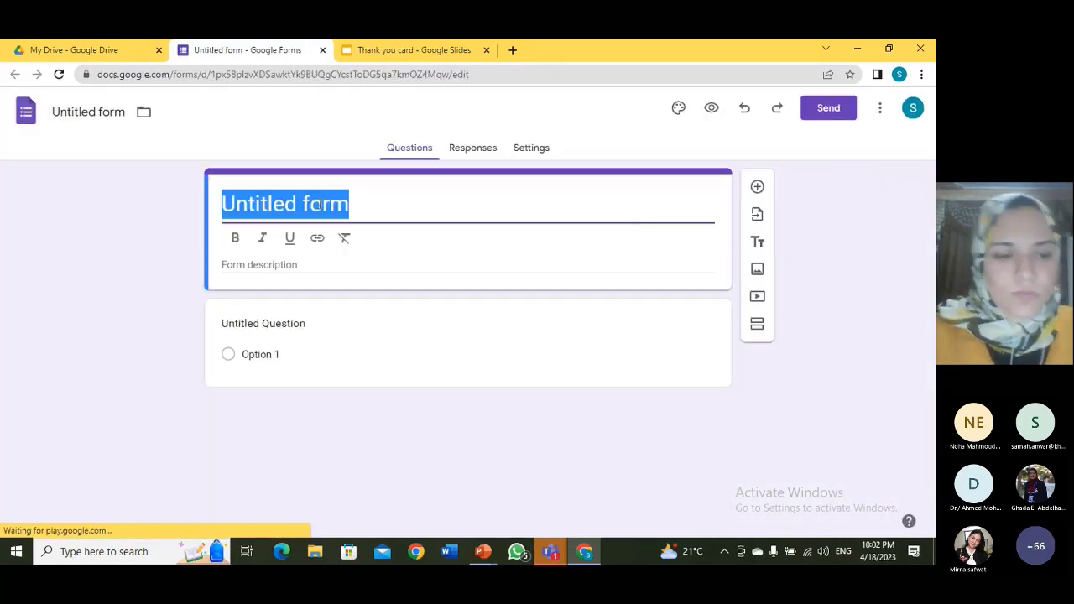
type("Thank y")
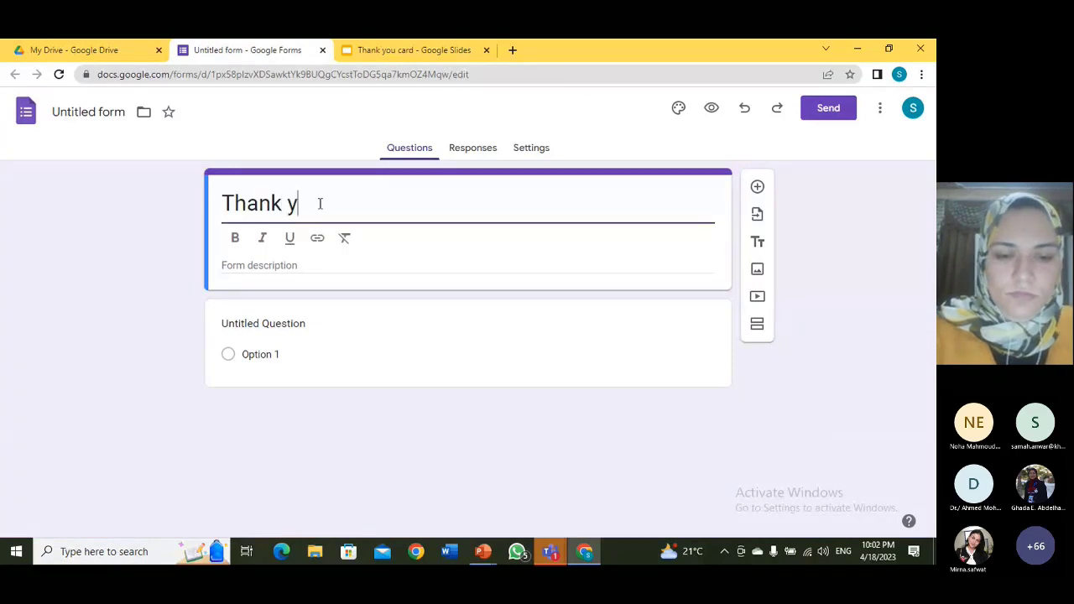
type("ou Fo")
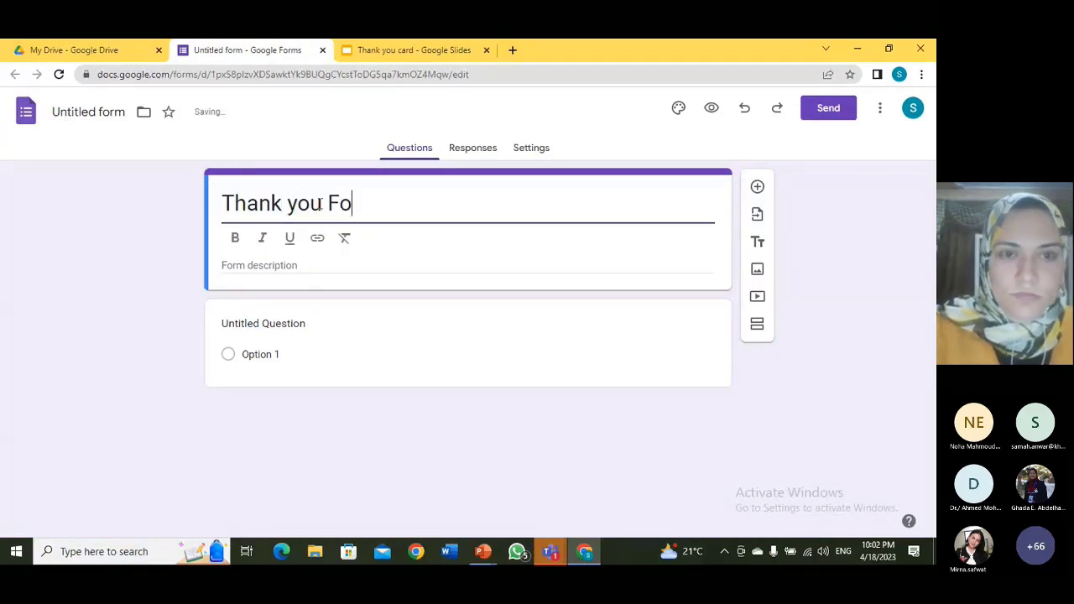
type("rm")
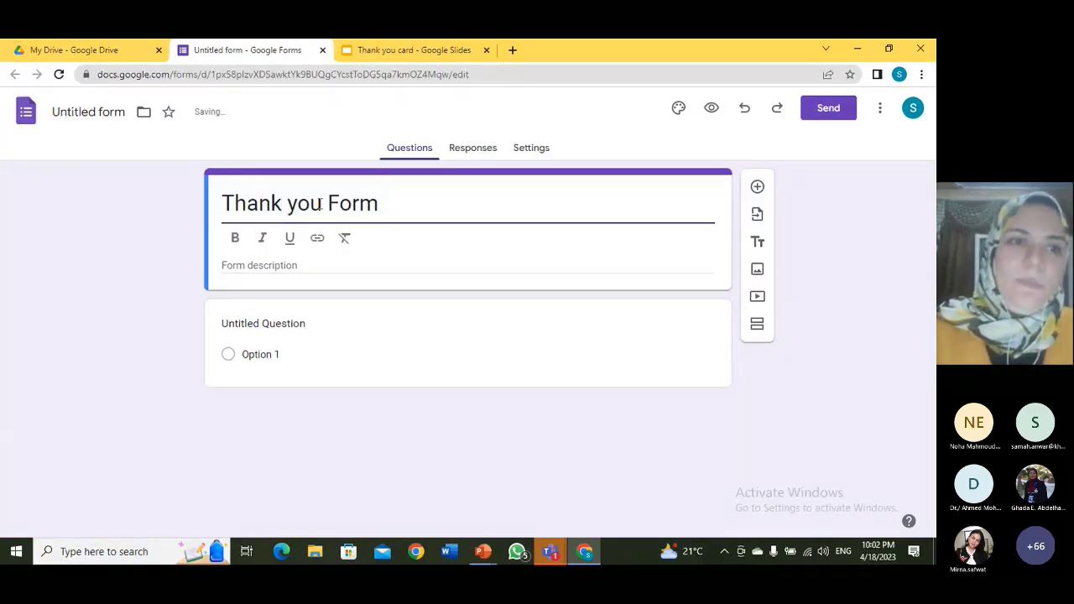
left_click(93, 117)
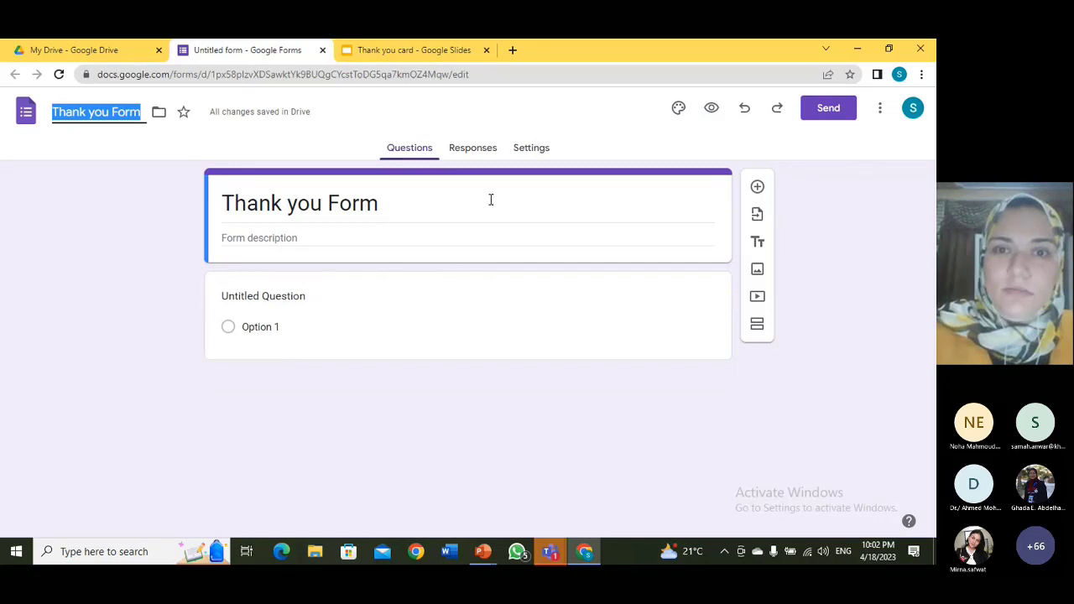
Set the form's response settings to collect Verified email addresses and review the remaining response options.
left_click(532, 148)
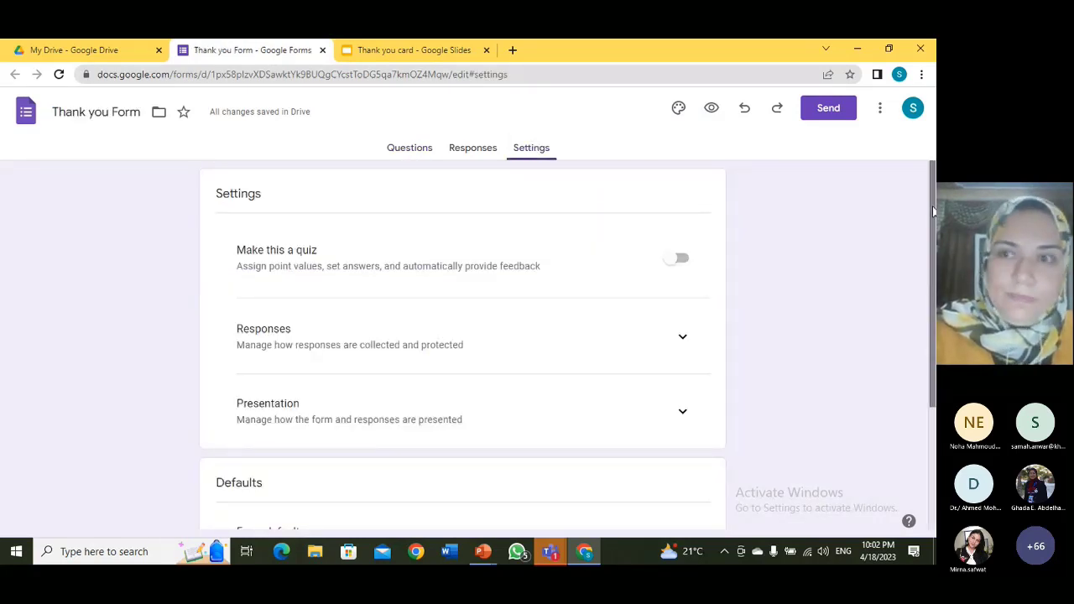
mouse_move(930, 205)
left_mouse_down()
mouse_move(934, 332)
mouse_move(935, 208)
left_mouse_up()
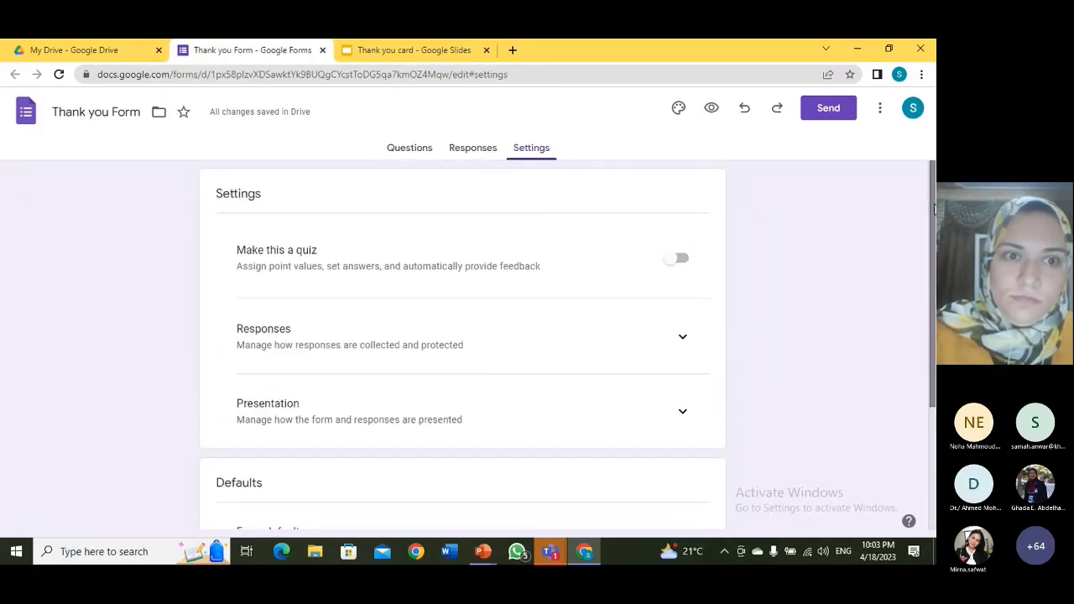
left_click(684, 339)
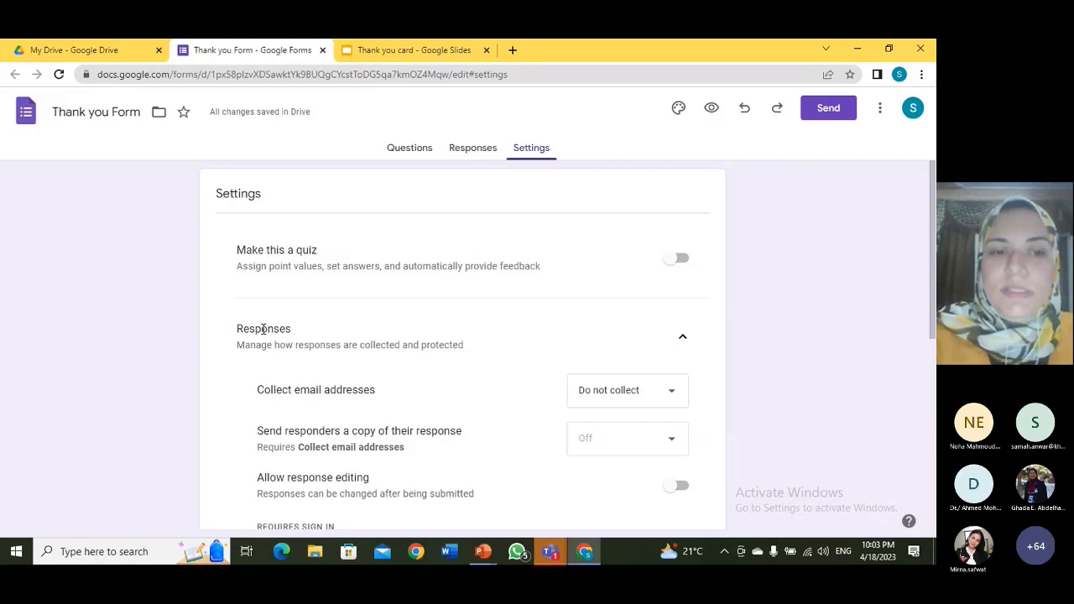
left_click(674, 402)
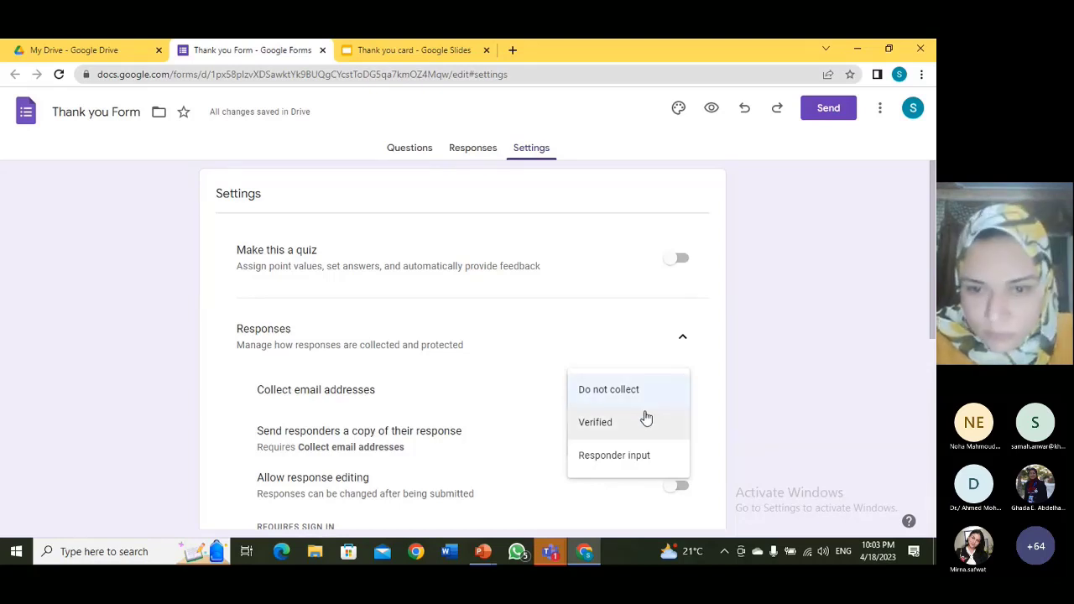
left_click(496, 384)
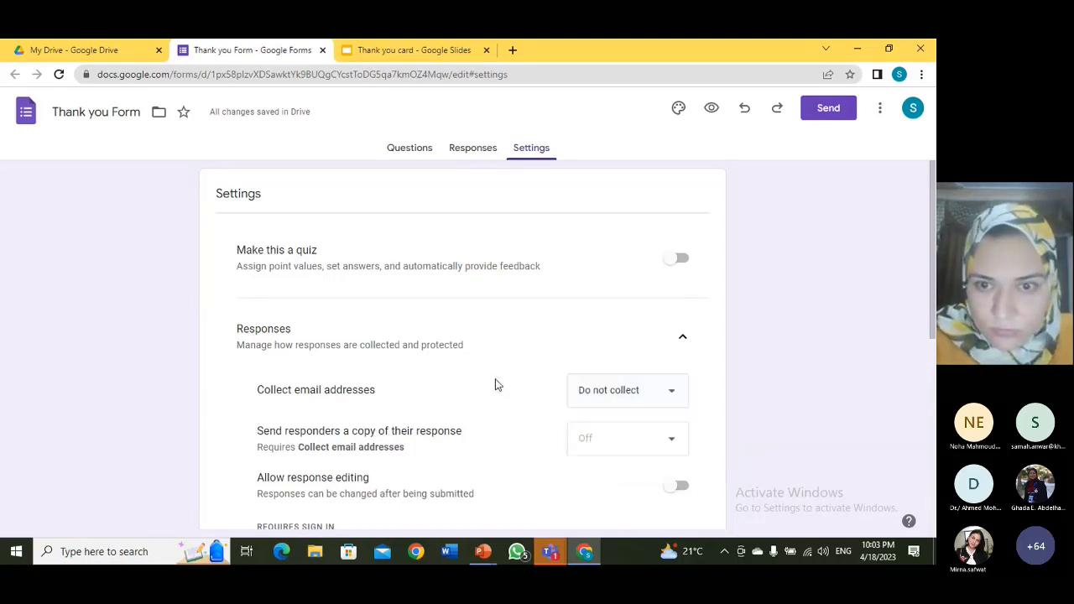
left_click(678, 405)
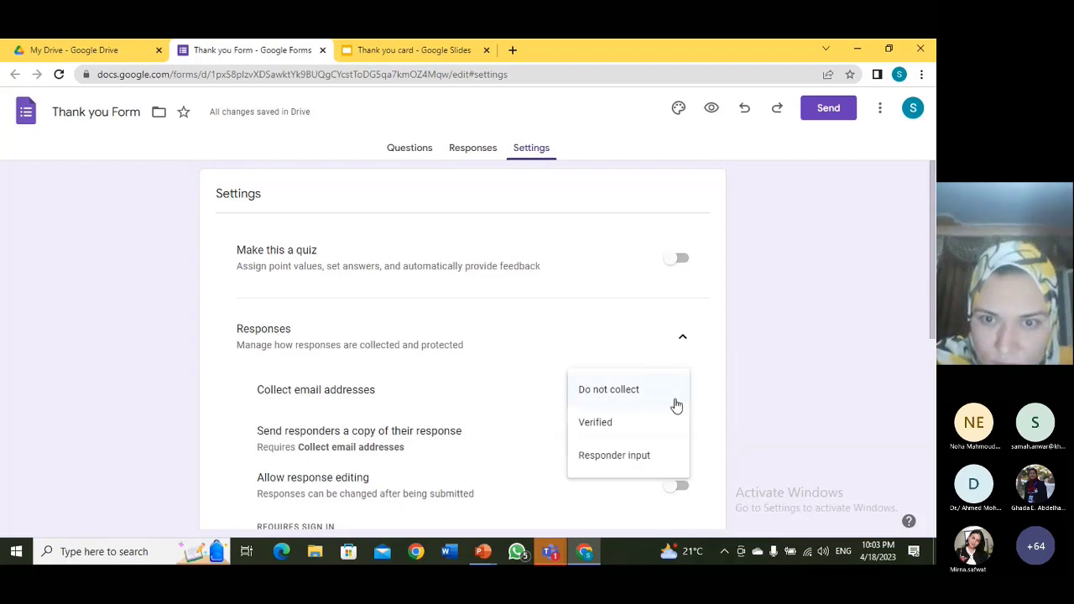
left_click(625, 423)
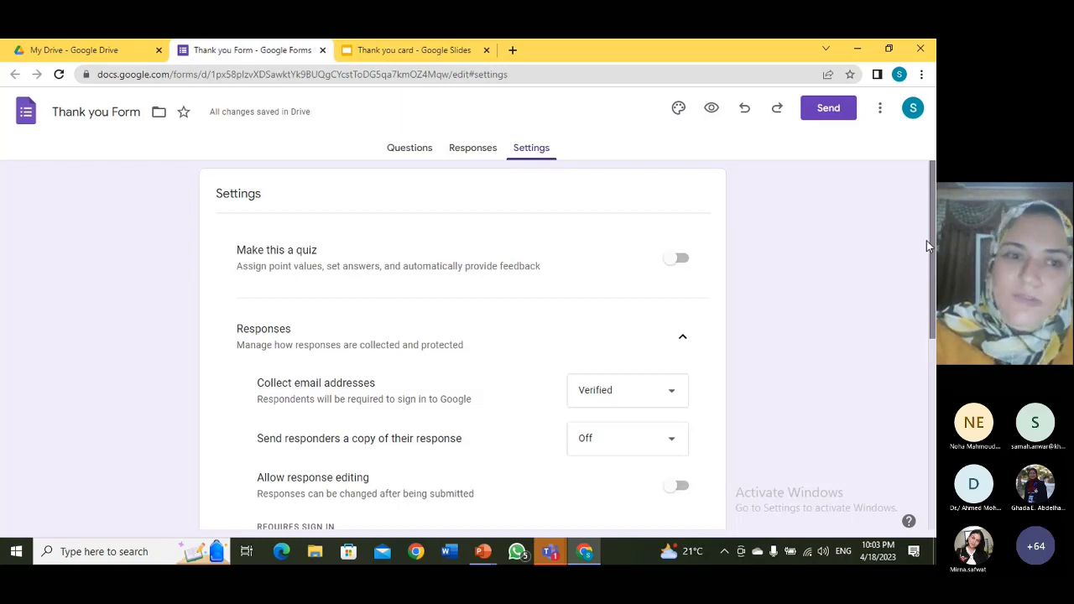
left_click_drag(927, 240, 930, 318)
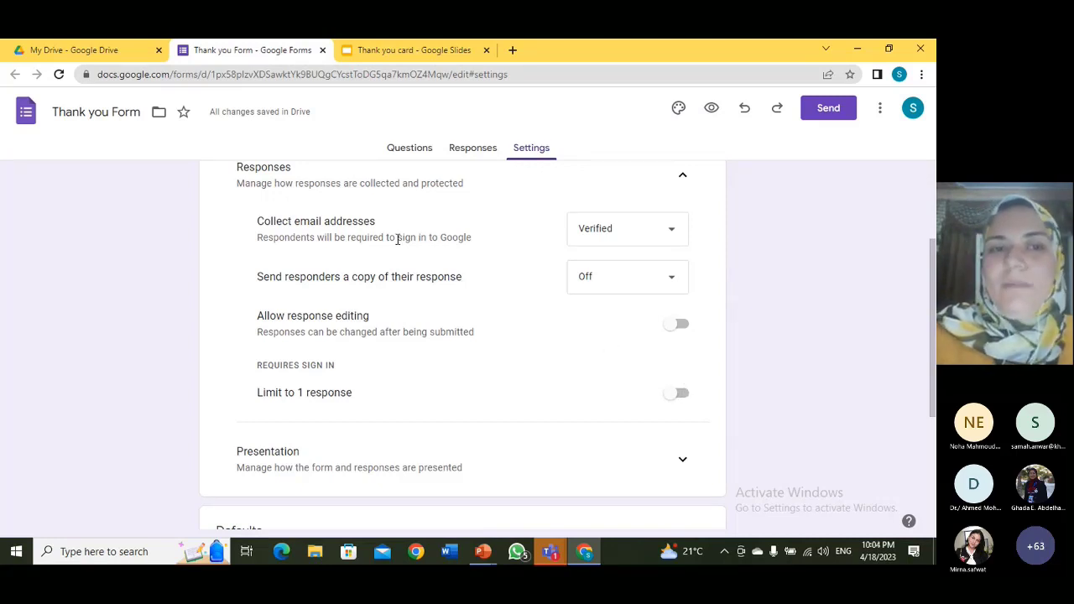
Name the form's first question "Title" and keep it as a short-answer question.
left_click(476, 151)
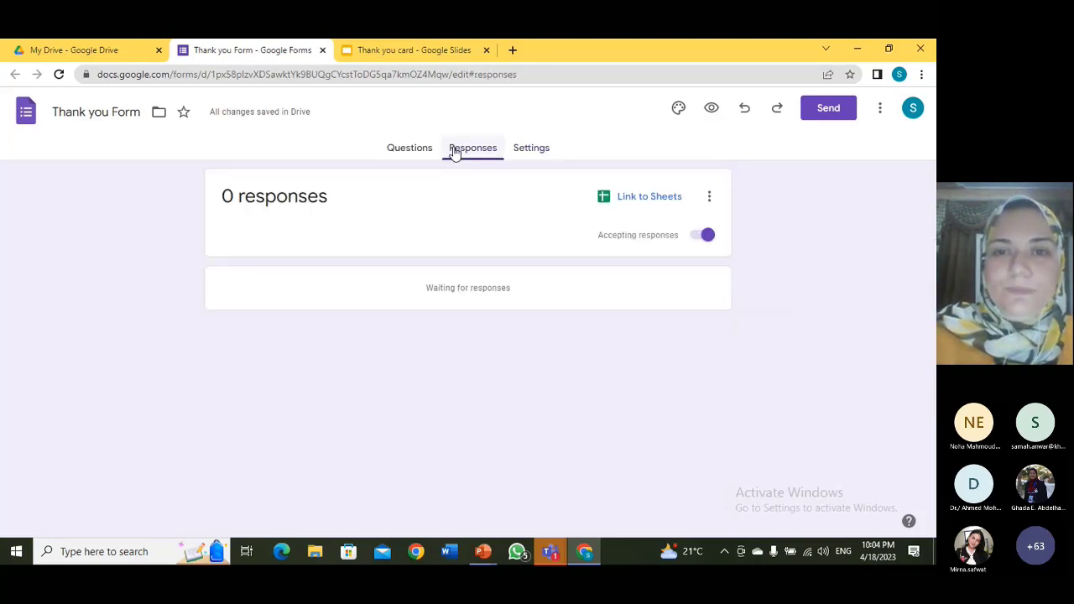
left_click(405, 151)
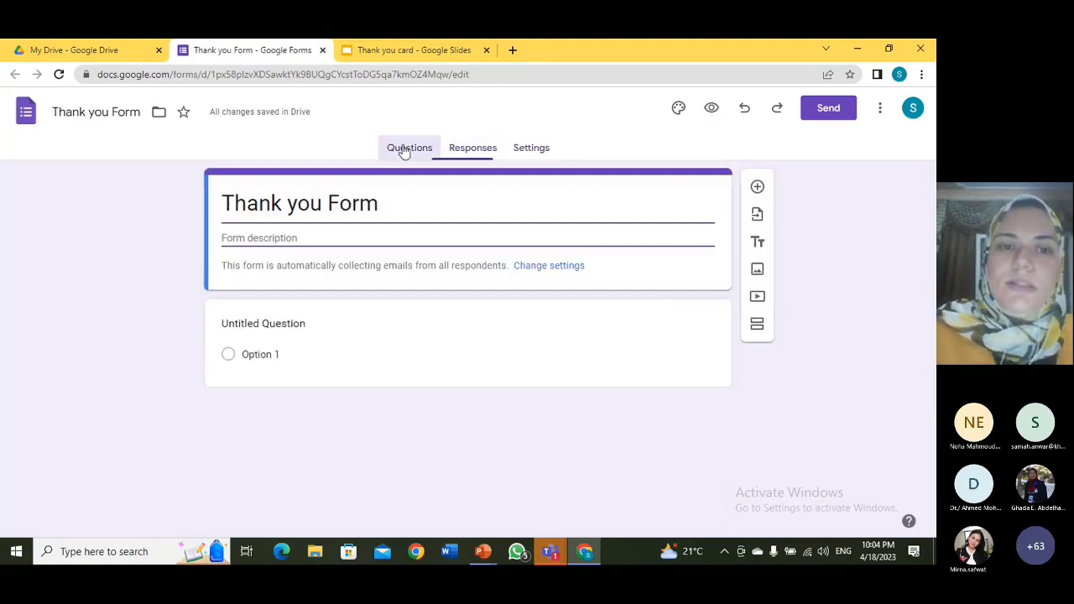
left_click(286, 324)
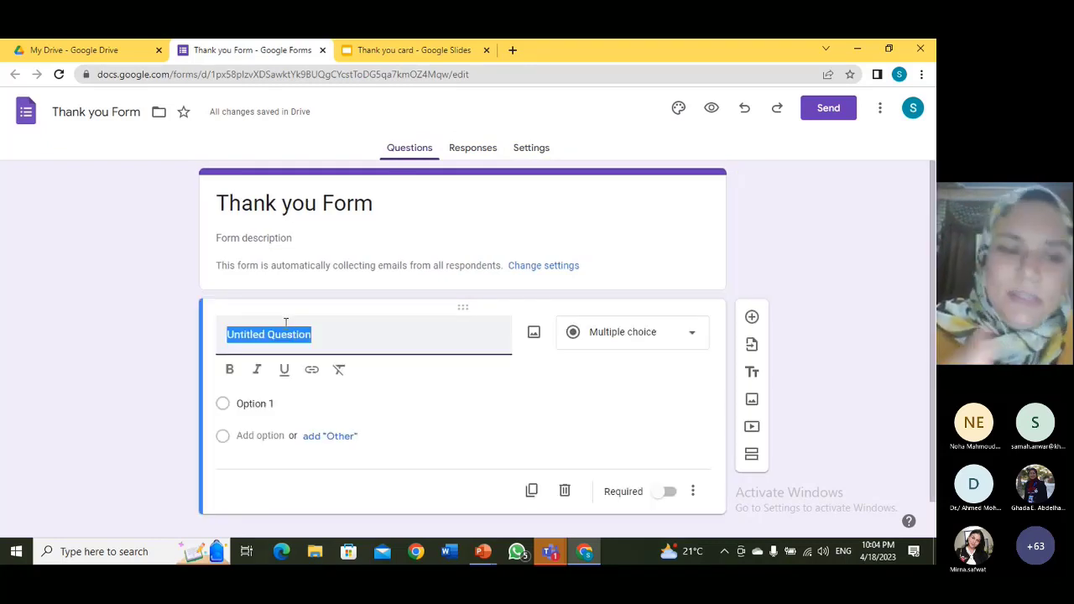
type("Title")
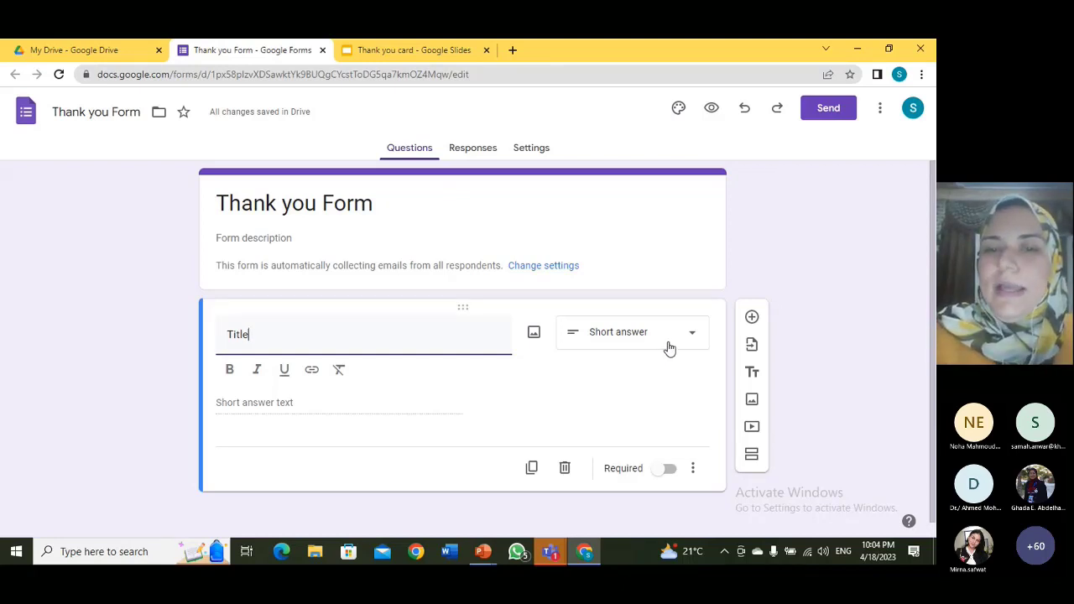
left_click(669, 347)
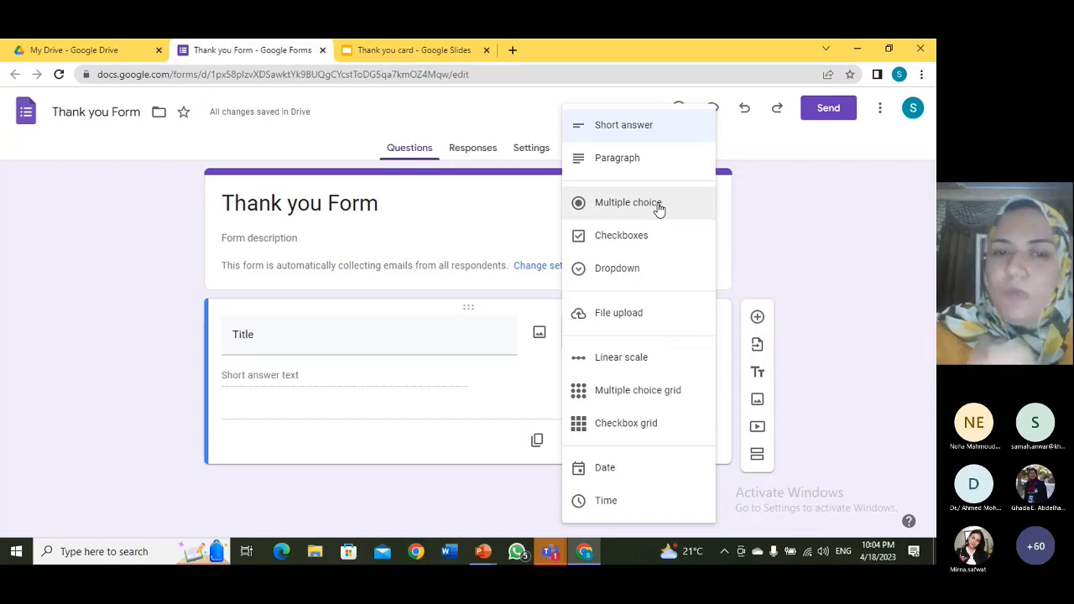
key("Escape")
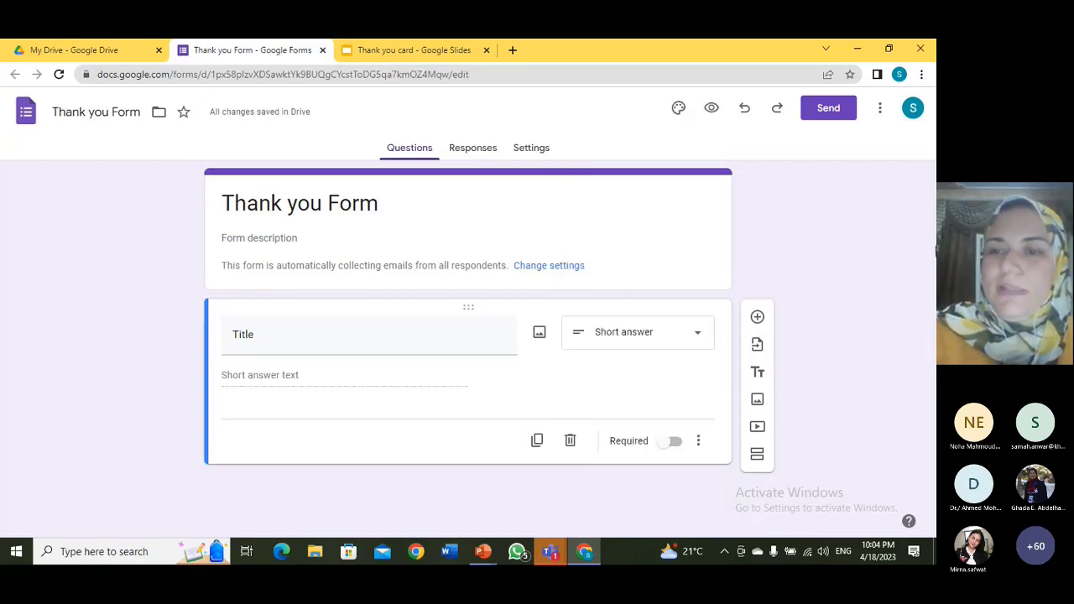
left_click(915, 290)
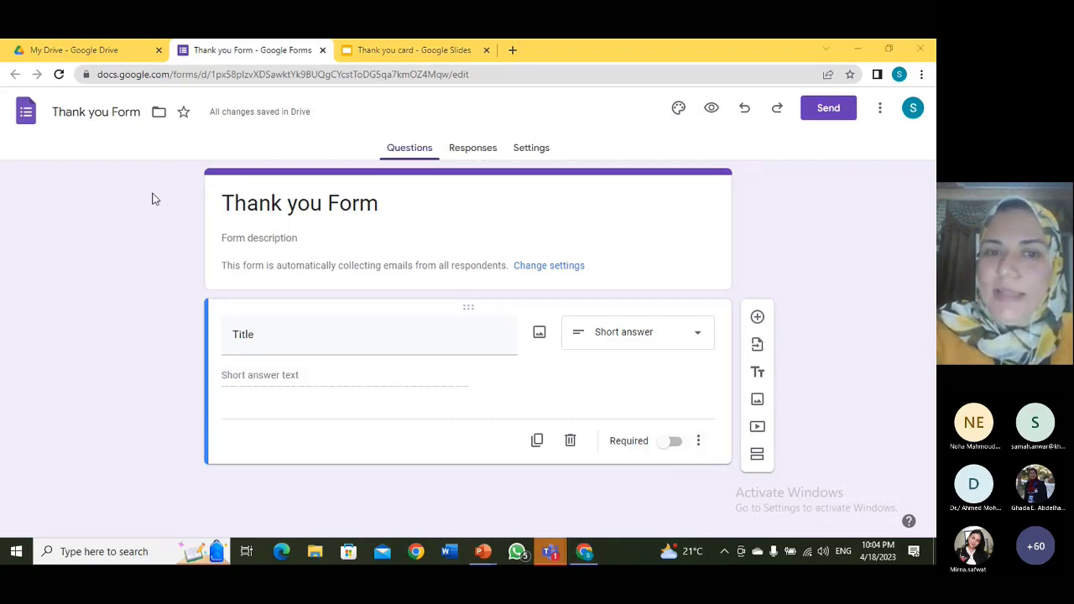
Add a second short-answer question named "Name" below the Title question.
left_click(757, 319)
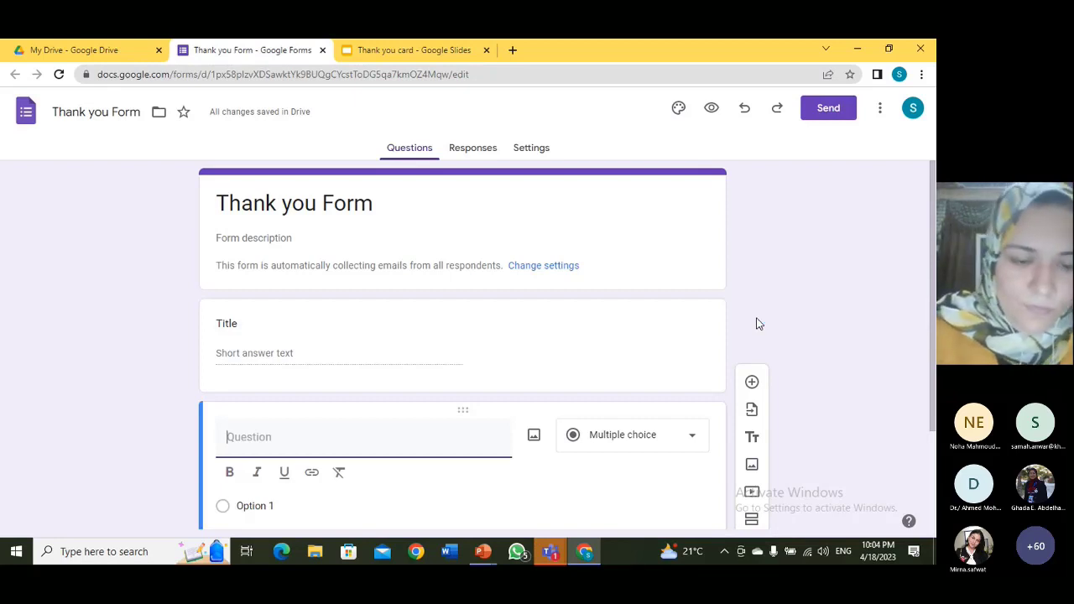
type("Nam")
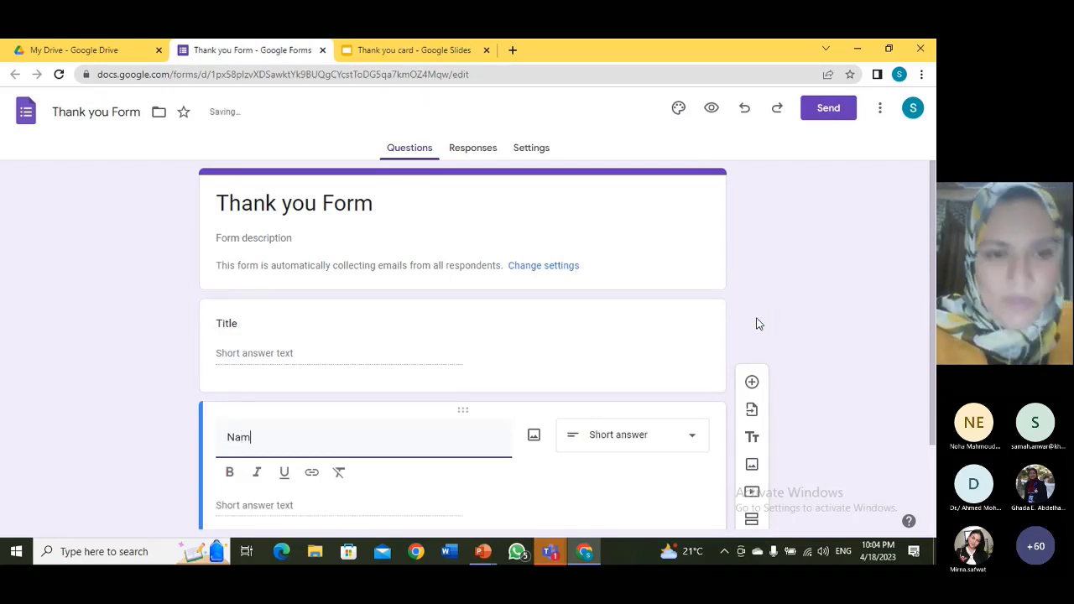
type("e")
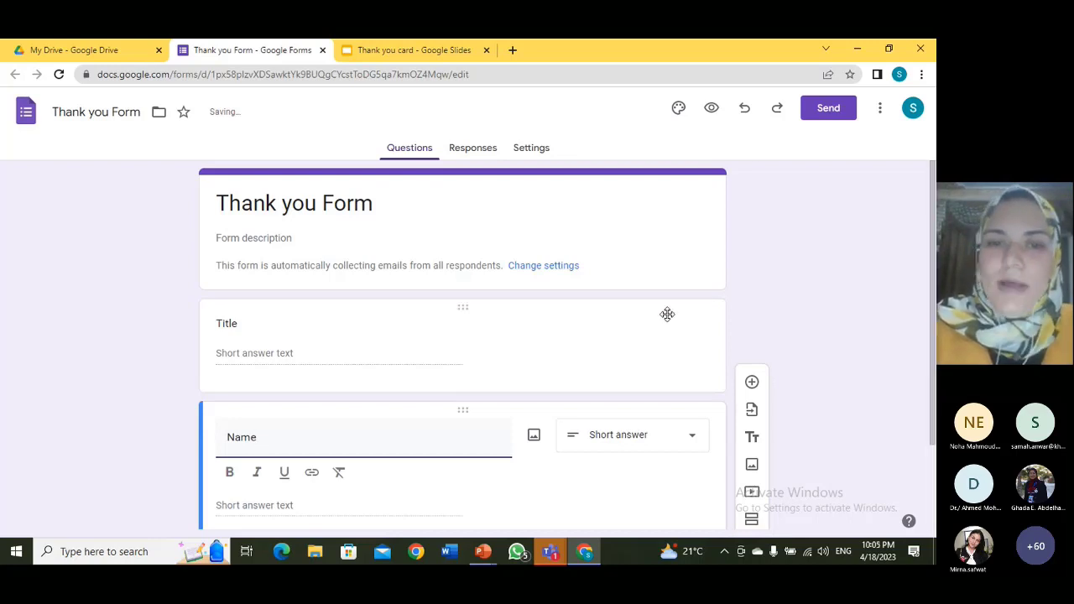
Make both the Name question and the Title question required.
left_click(577, 293)
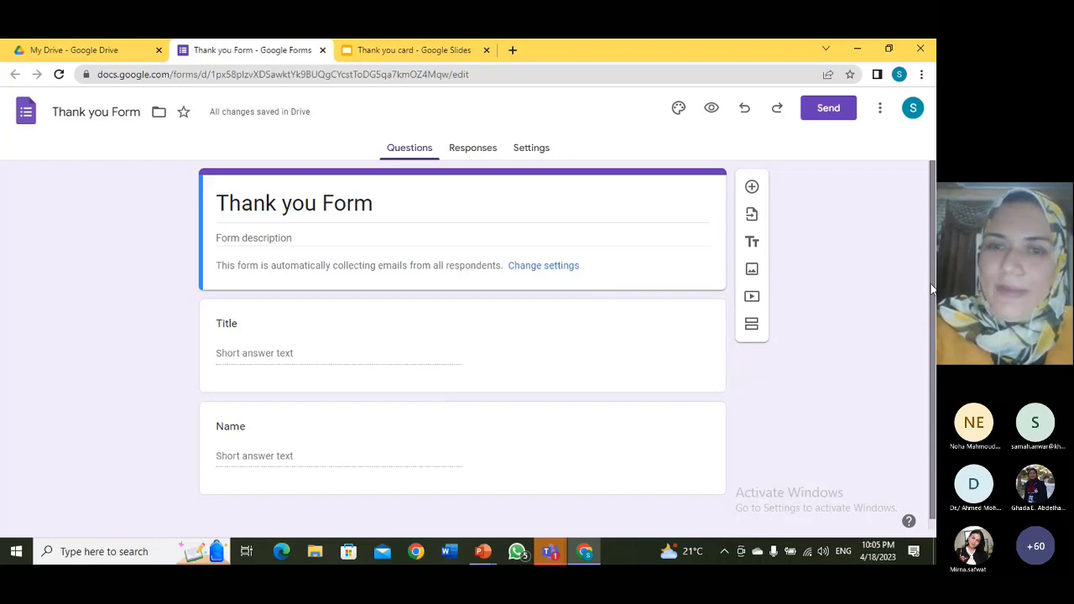
scroll(755, 370, "down", 1)
left_click(568, 447)
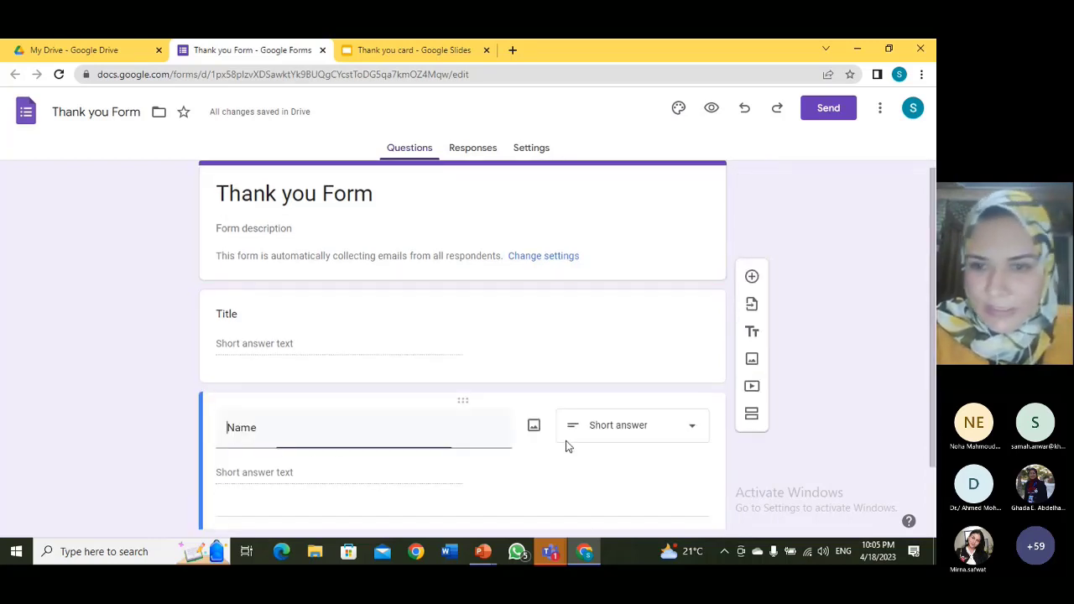
scroll(932, 378, "down", 1)
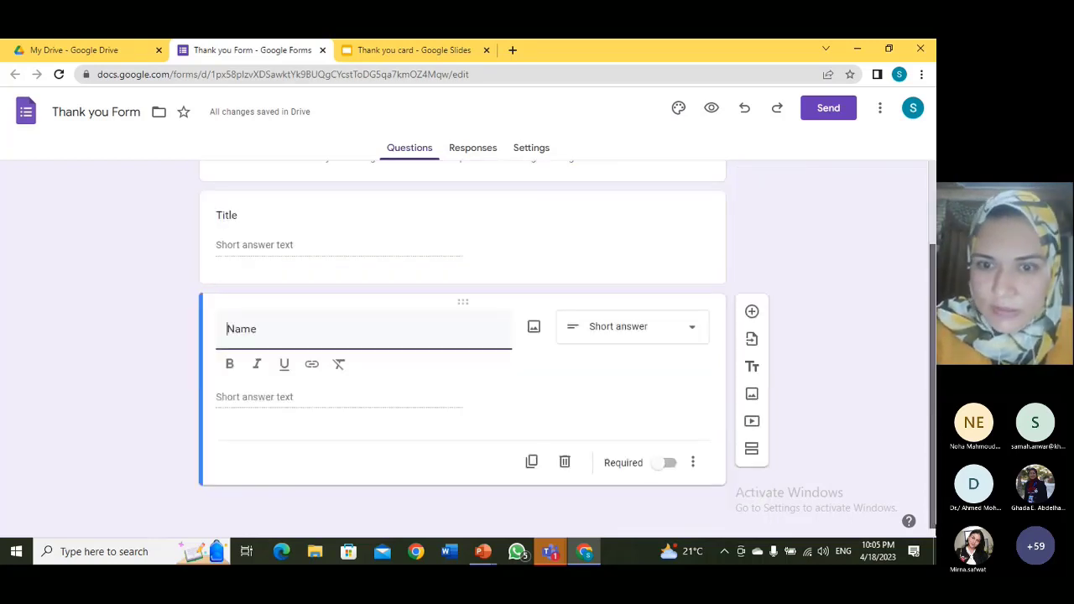
left_click(669, 465)
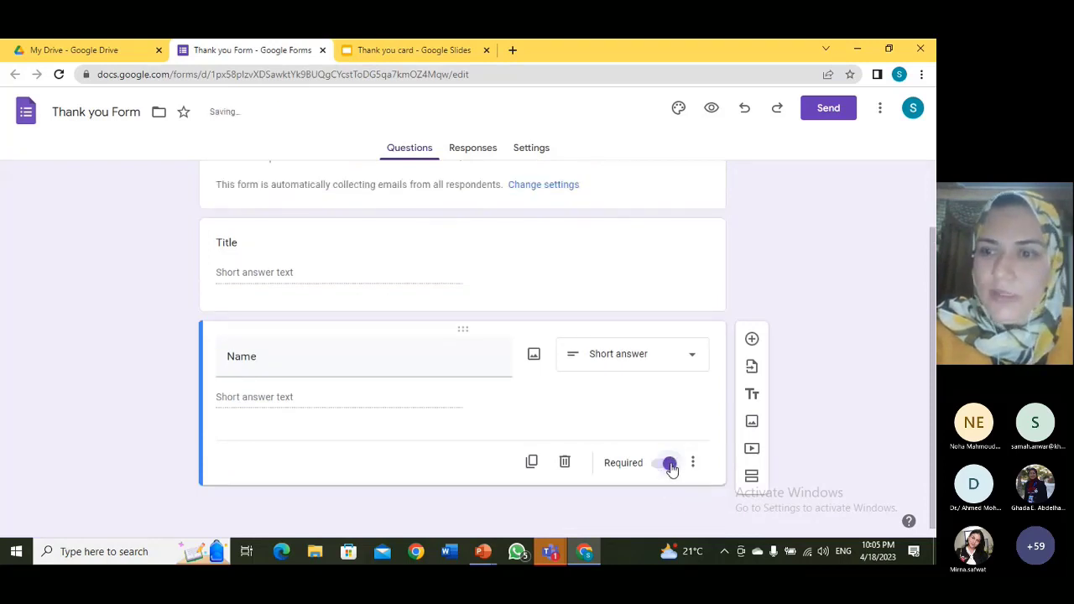
scroll(920, 324, "up", 1)
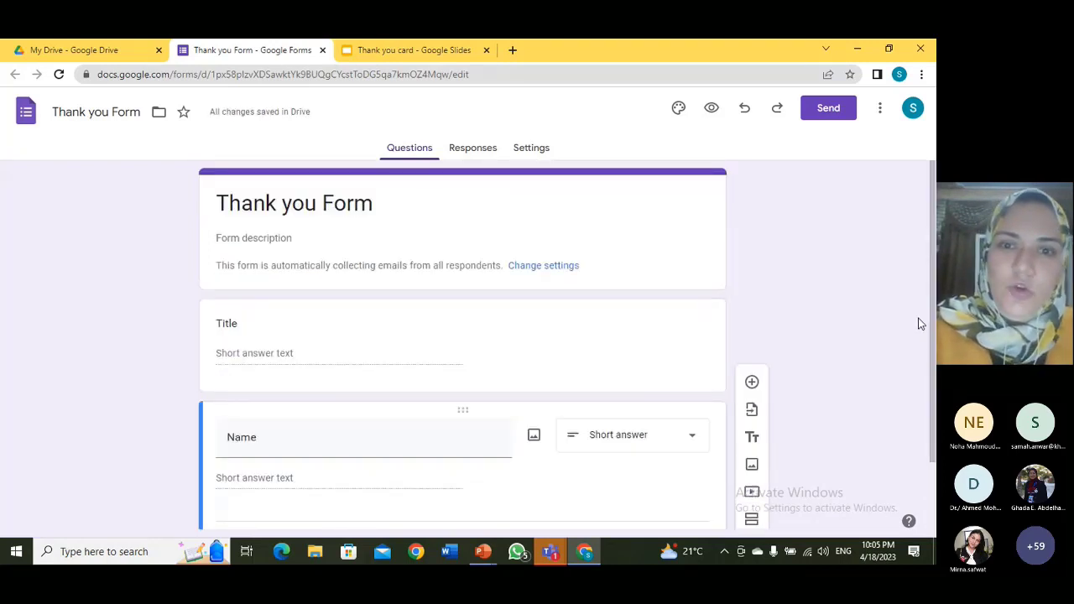
left_click(550, 345)
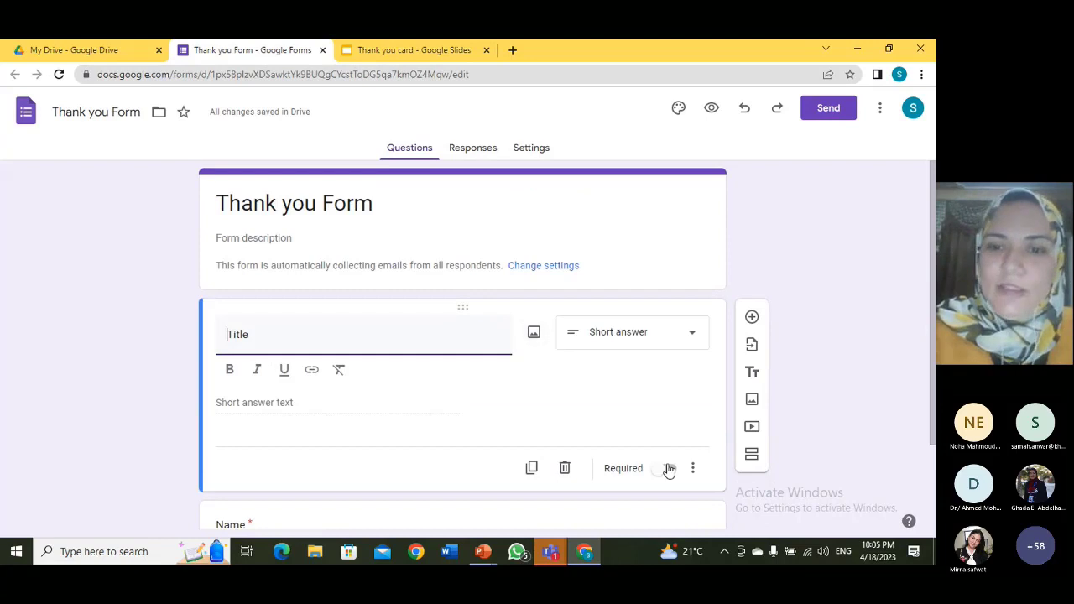
left_click(669, 470)
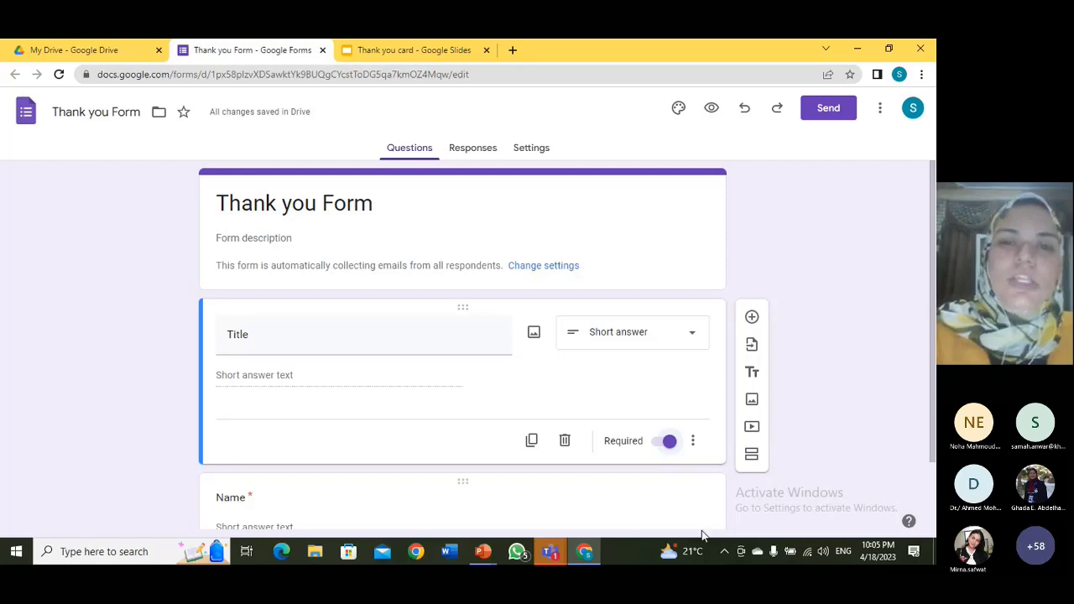
Link the form's responses to a new spreadsheet named "Thank you Form (Responses)".
left_click(473, 148)
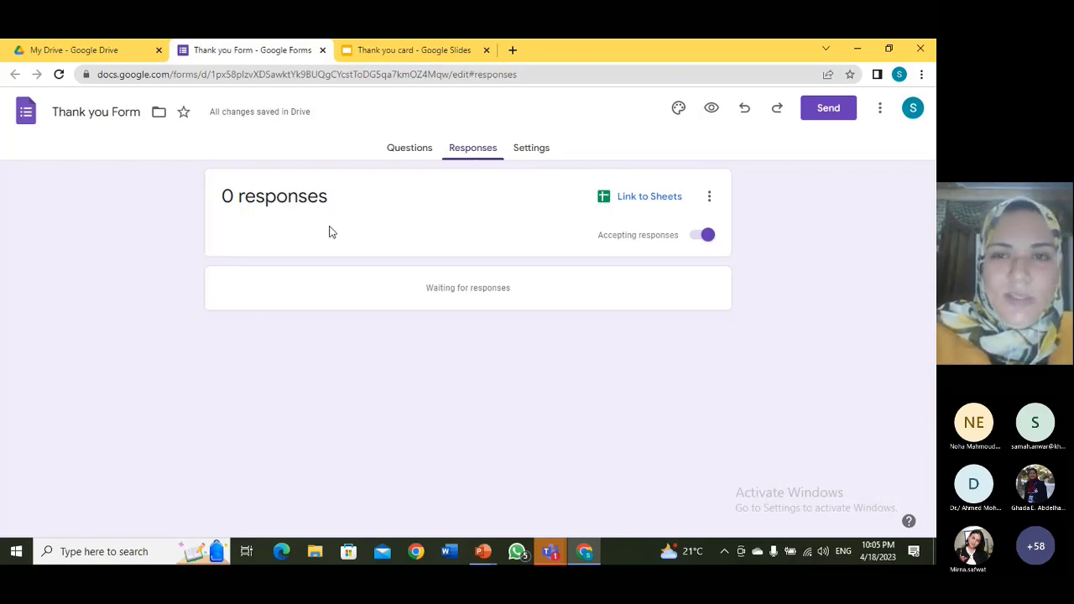
left_click(673, 200)
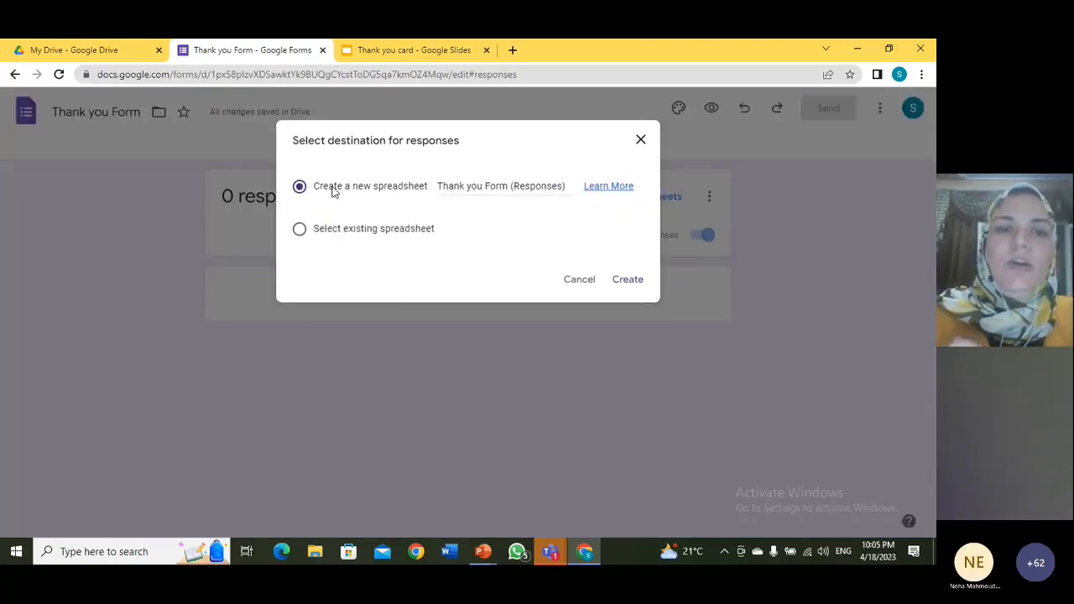
left_click(629, 280)
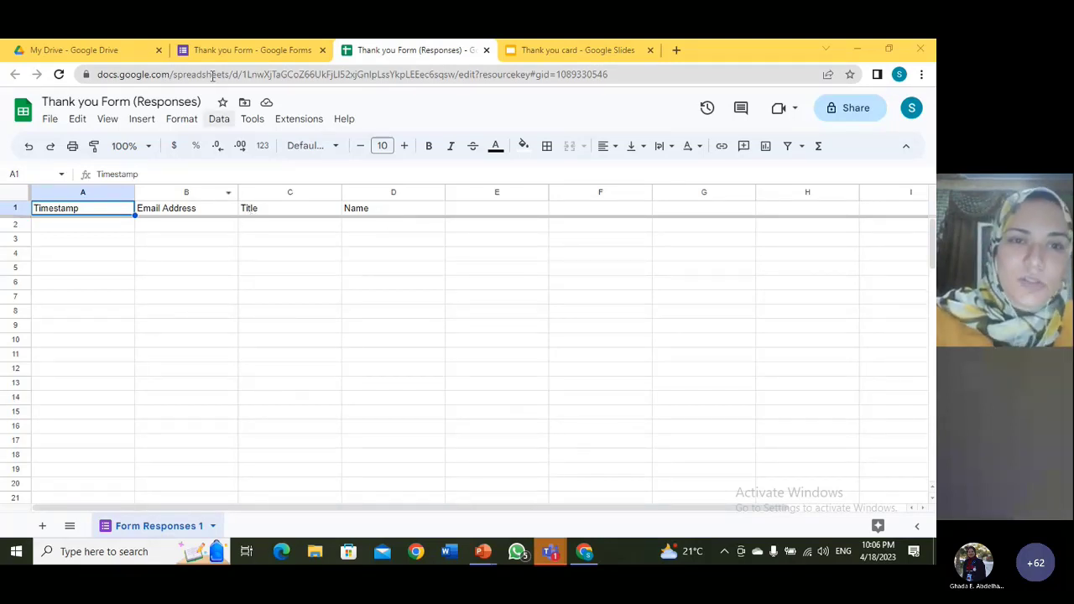
Find the Autocrat add-on for Sheets in the Google Workspace Marketplace and view its details page.
left_click(300, 120)
mouse_move(333, 263)
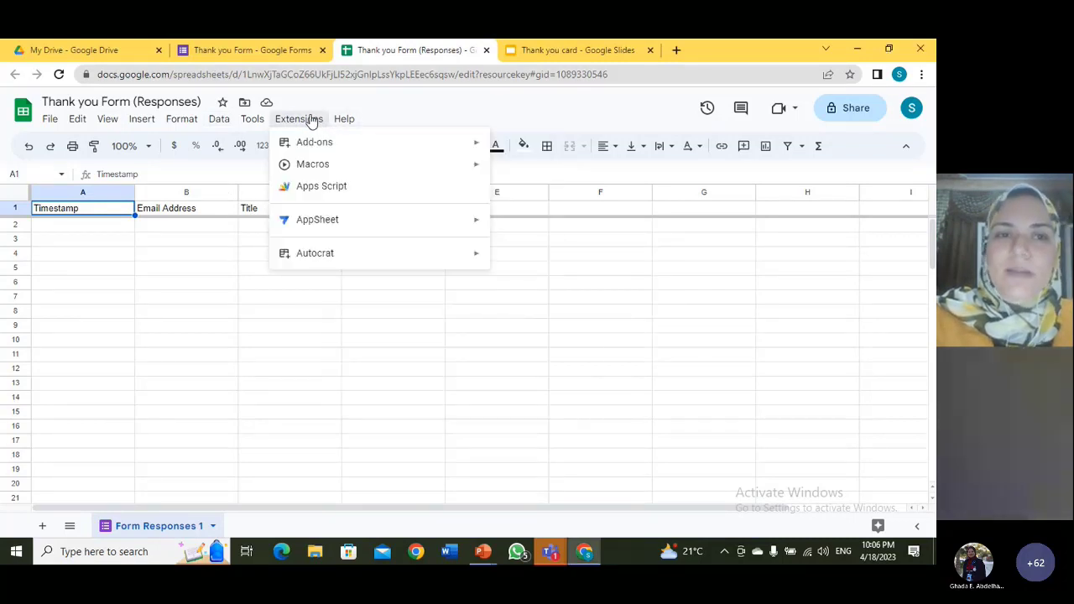
mouse_move(342, 146)
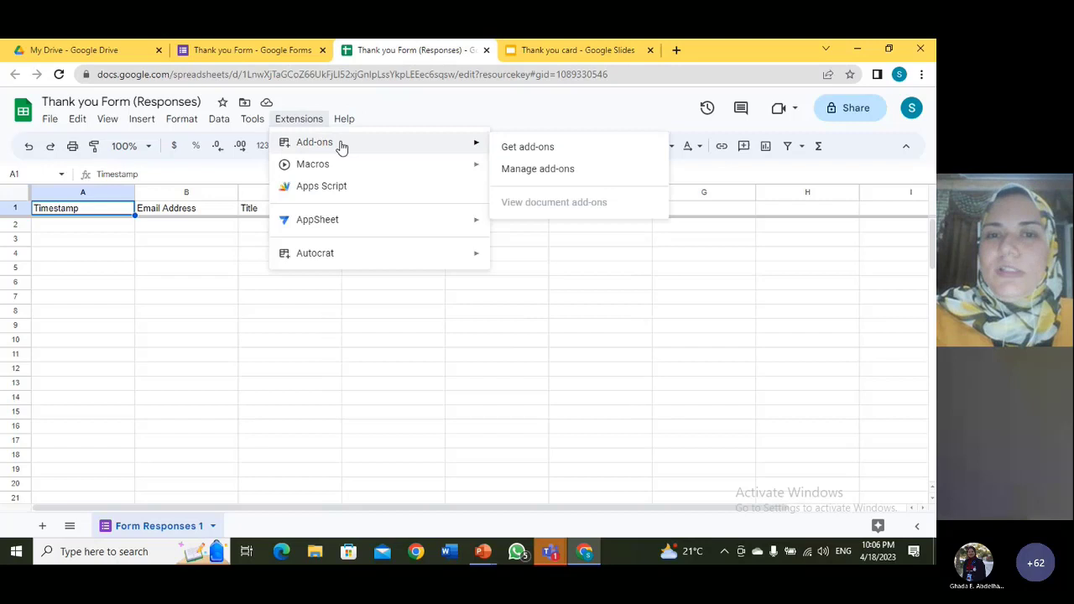
left_click(528, 148)
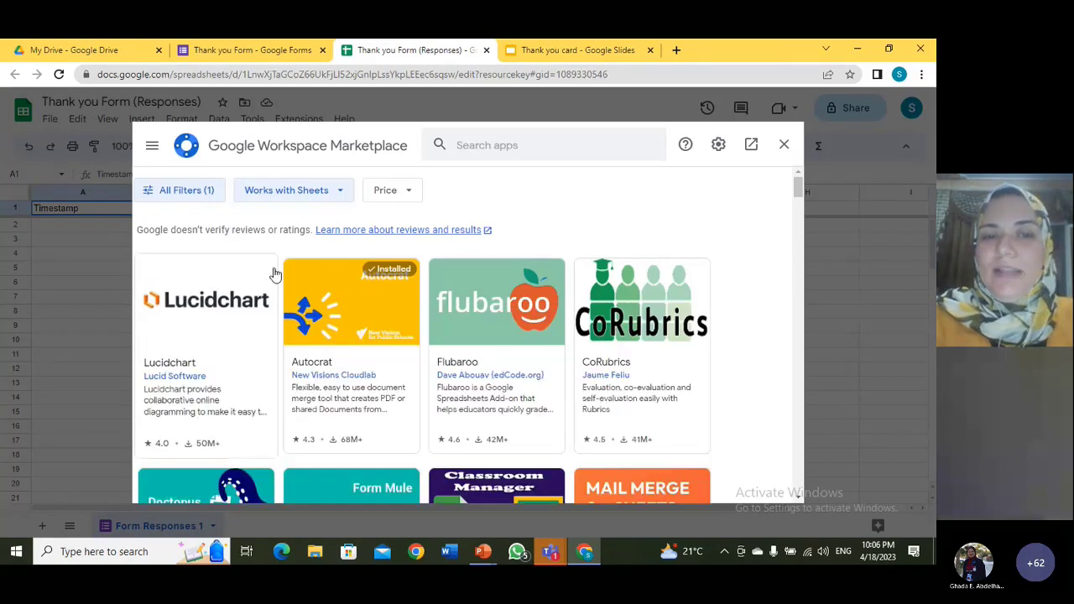
left_click(386, 319)
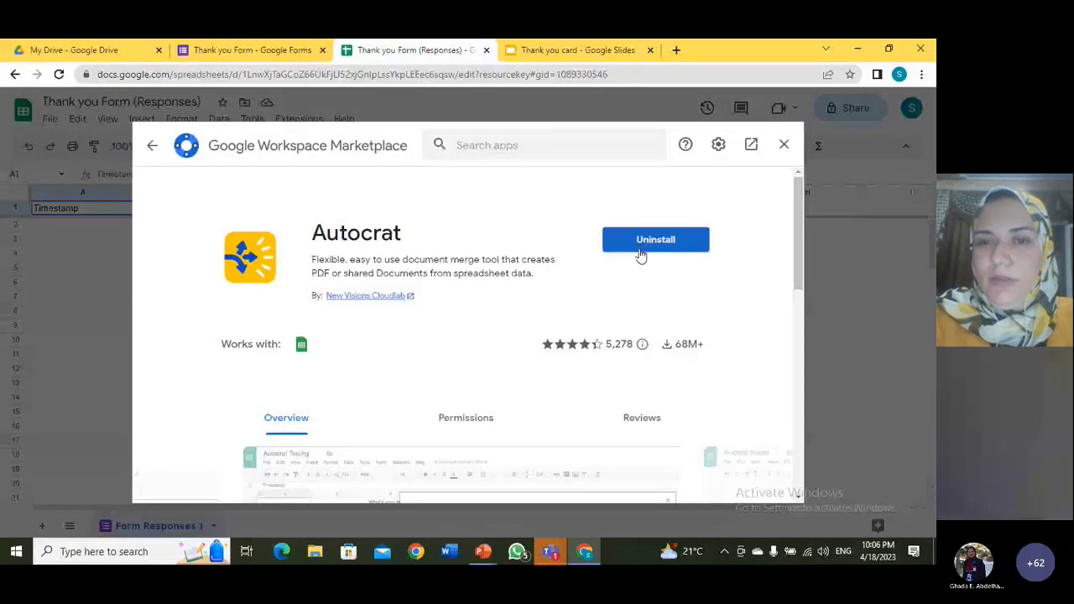